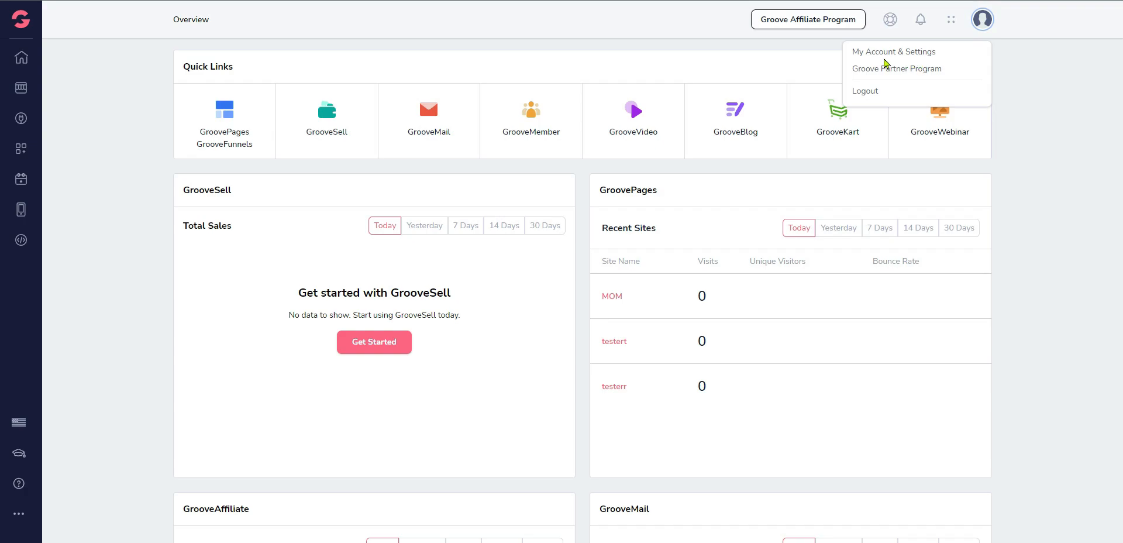
Open the account settings and bring up the list of custom domains.
click(879, 52)
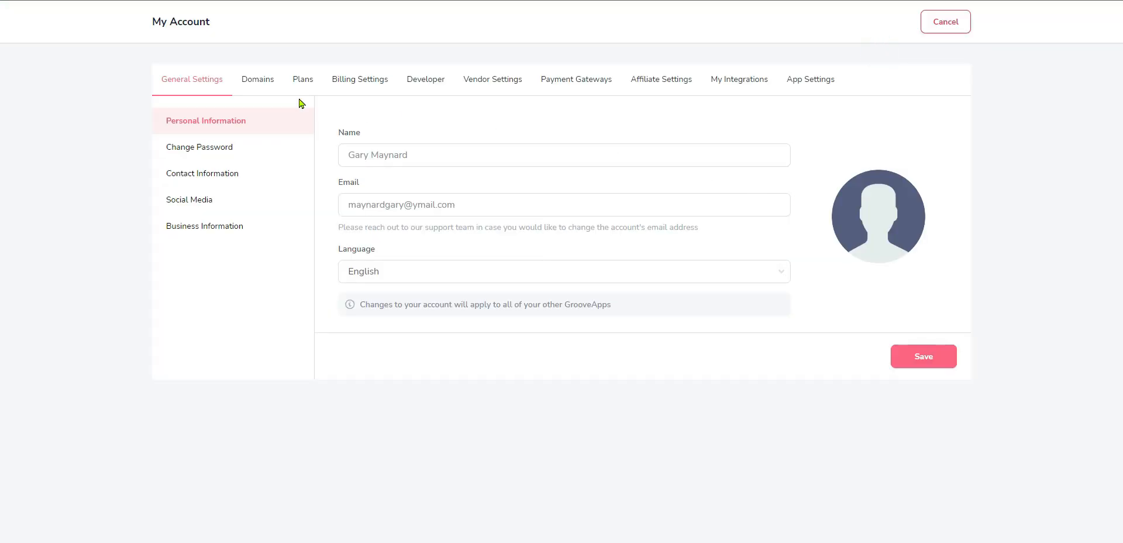
click(258, 81)
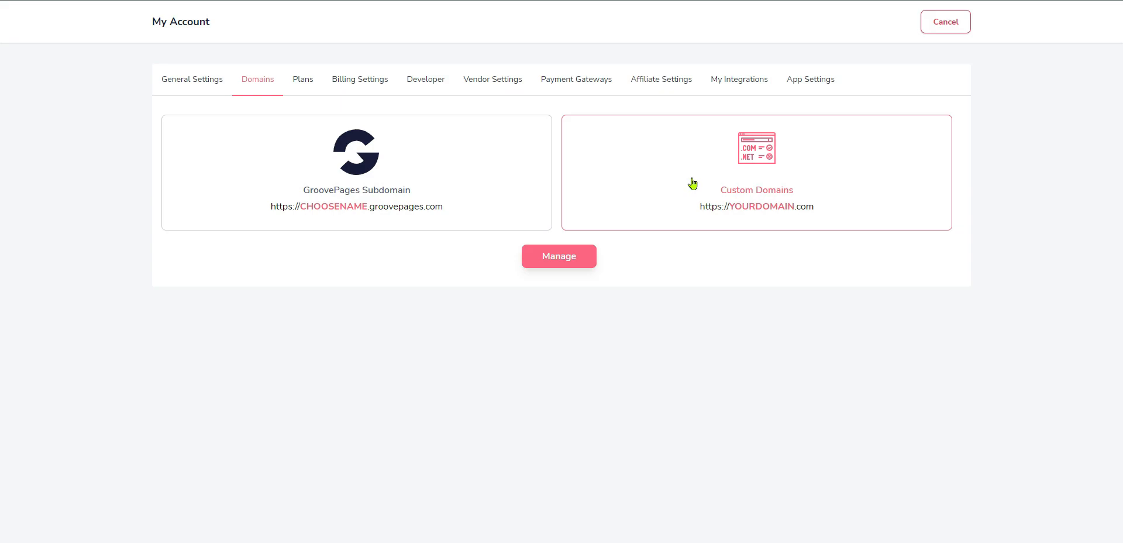
click(562, 257)
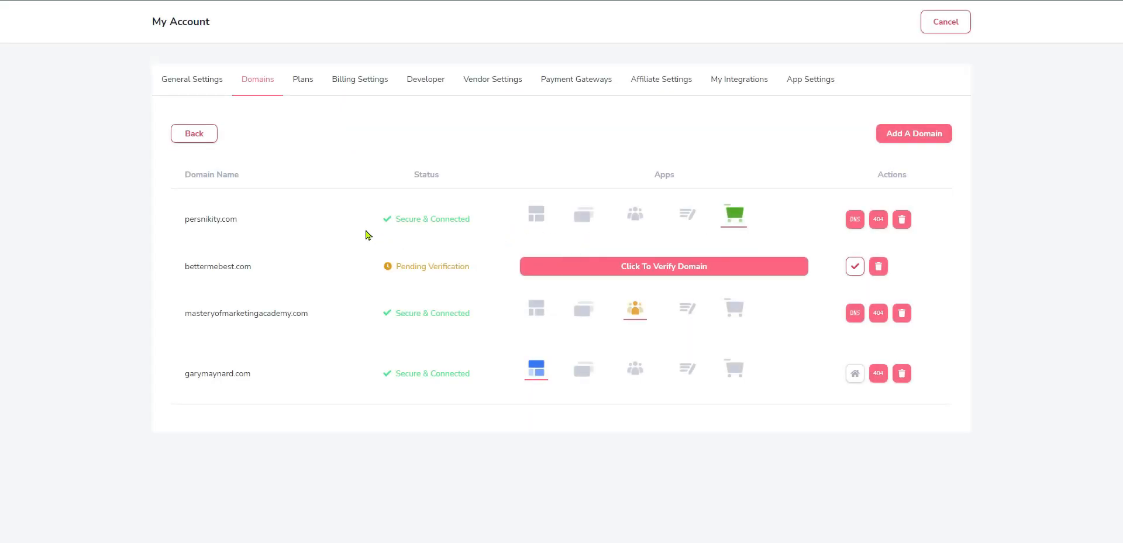
mouse_move(737, 224)
Add the domain shareyourvid.com using the recommended Full Domain/Subdomain Setup.
click(908, 135)
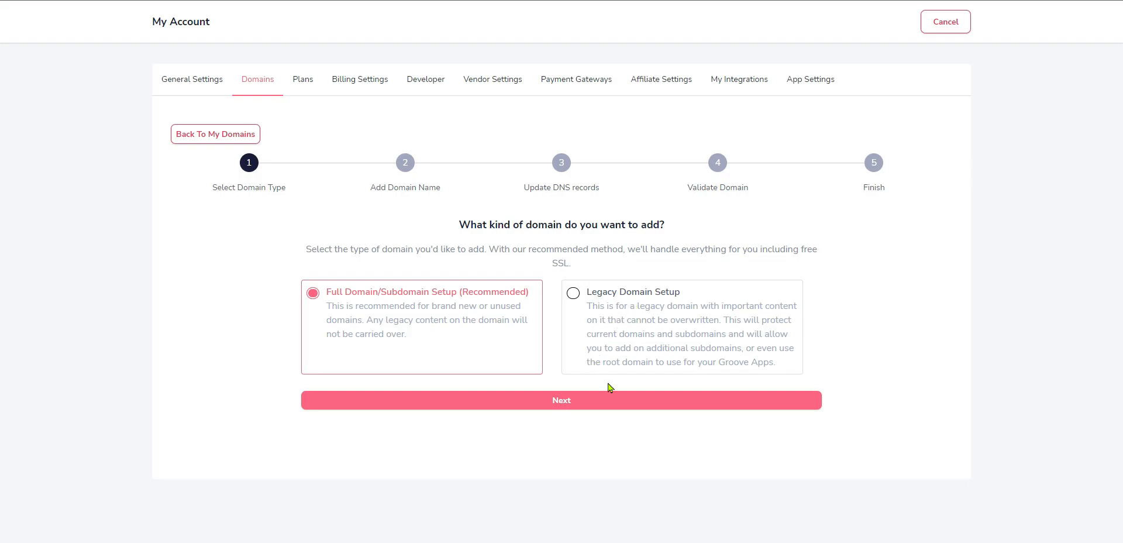
click(567, 406)
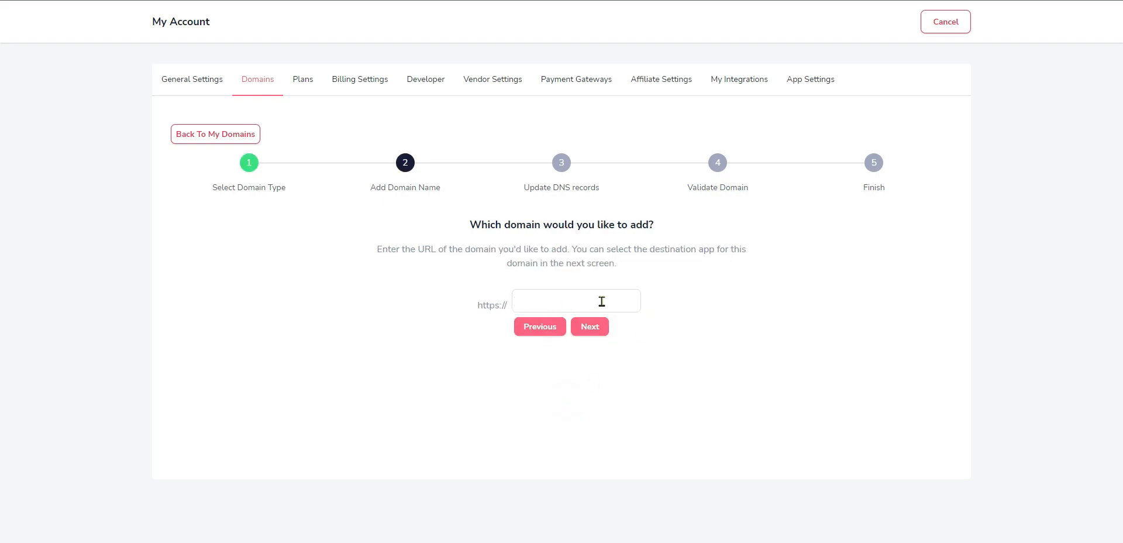
click(519, 301)
text(shareyourvid.com)
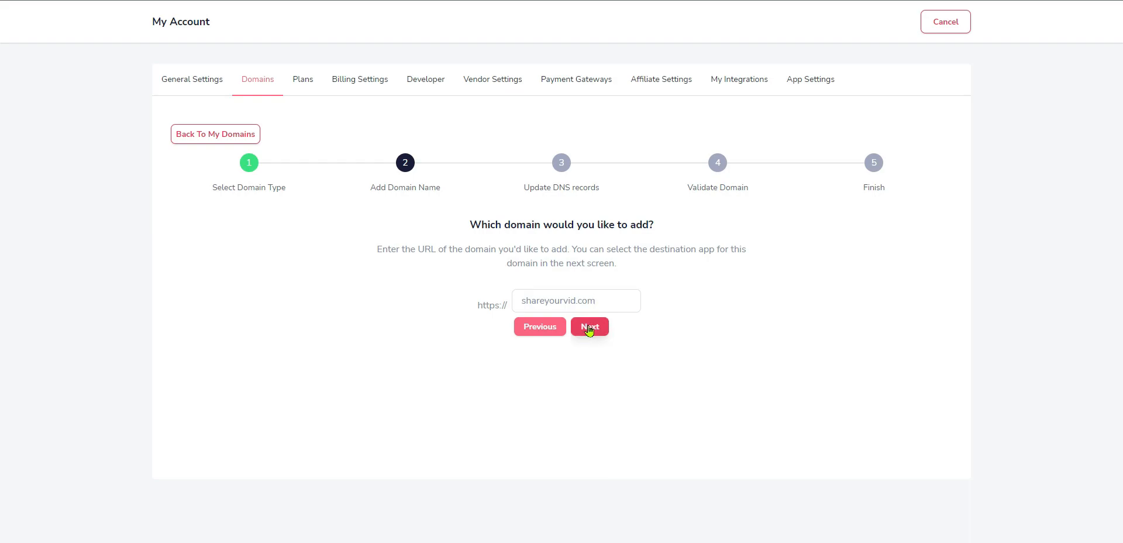
click(589, 327)
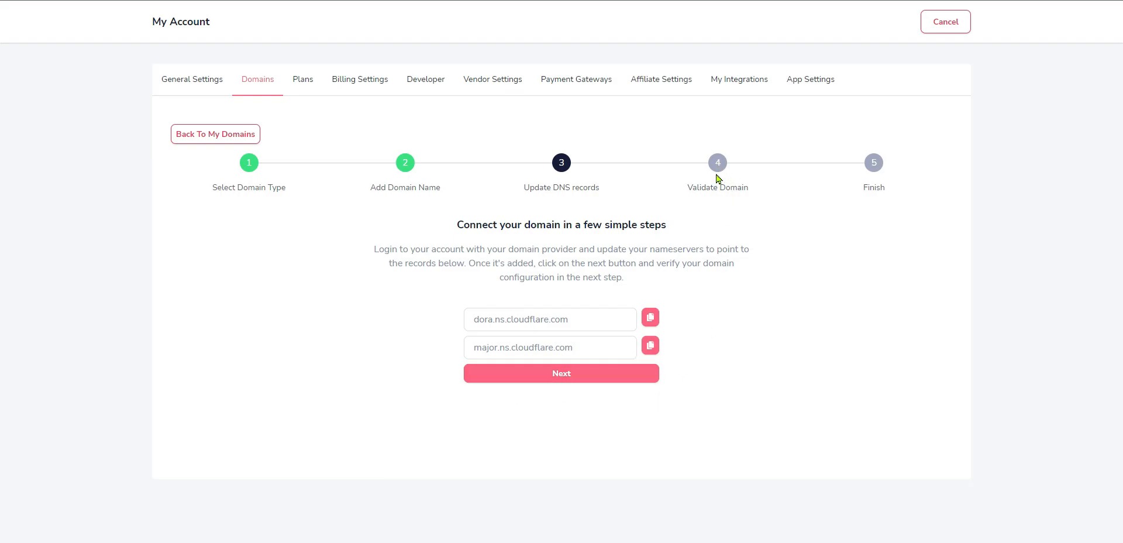
Validate the DNS records for the new domain and complete the setup process.
click(565, 377)
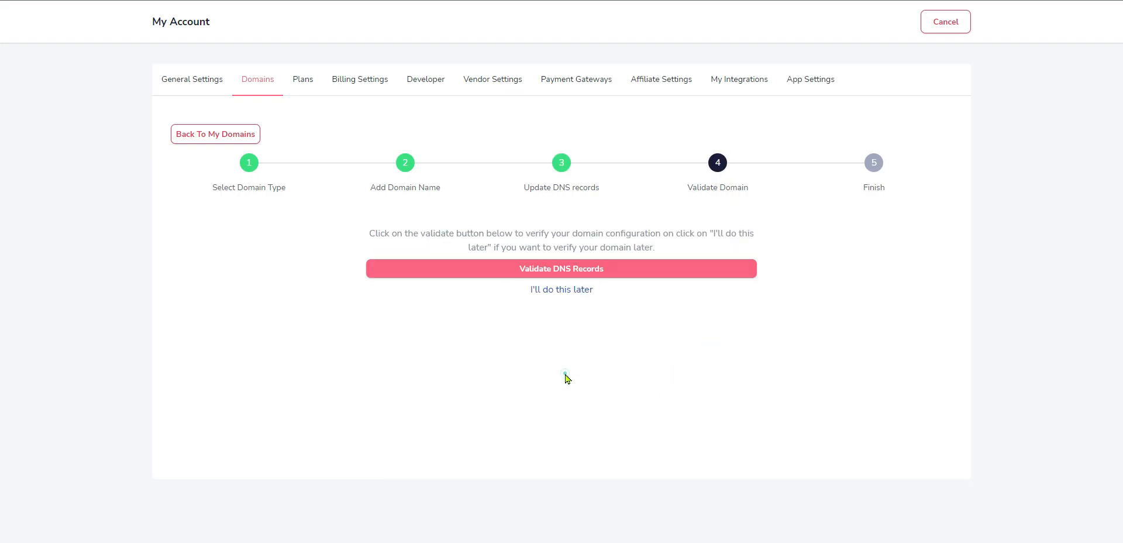
click(589, 272)
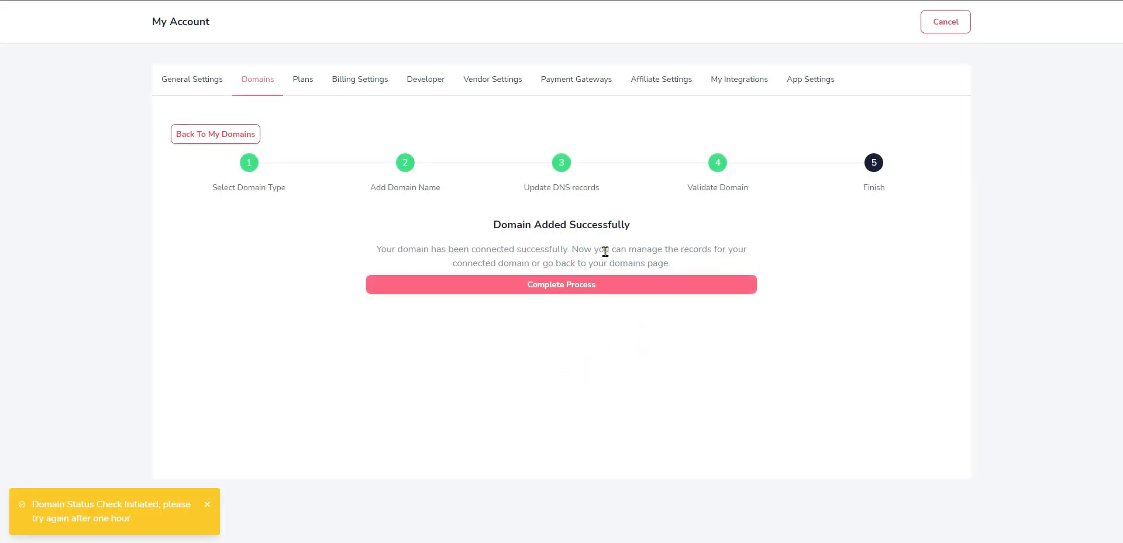
click(150, 528)
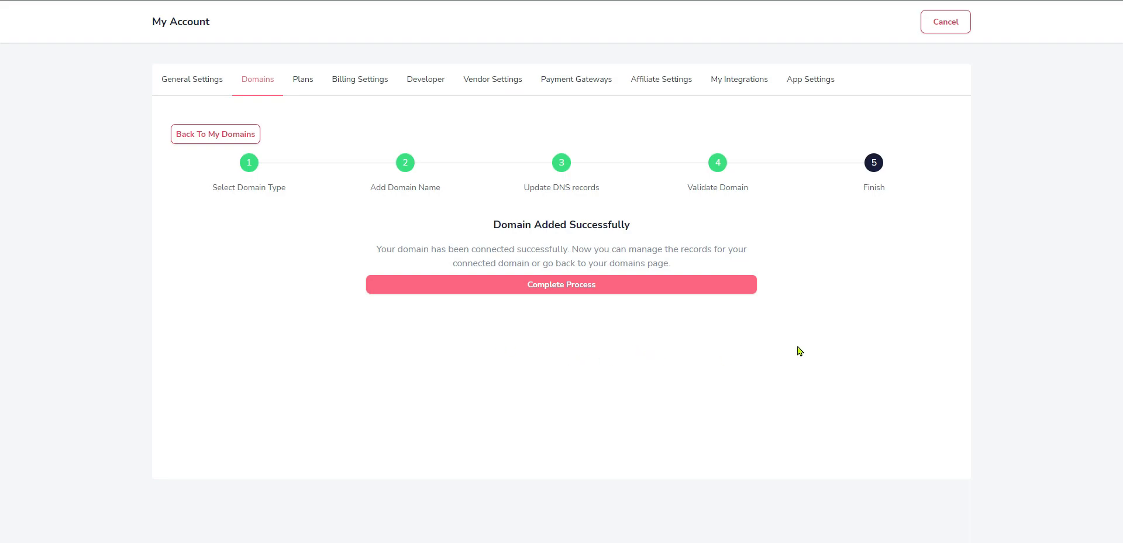
click(555, 286)
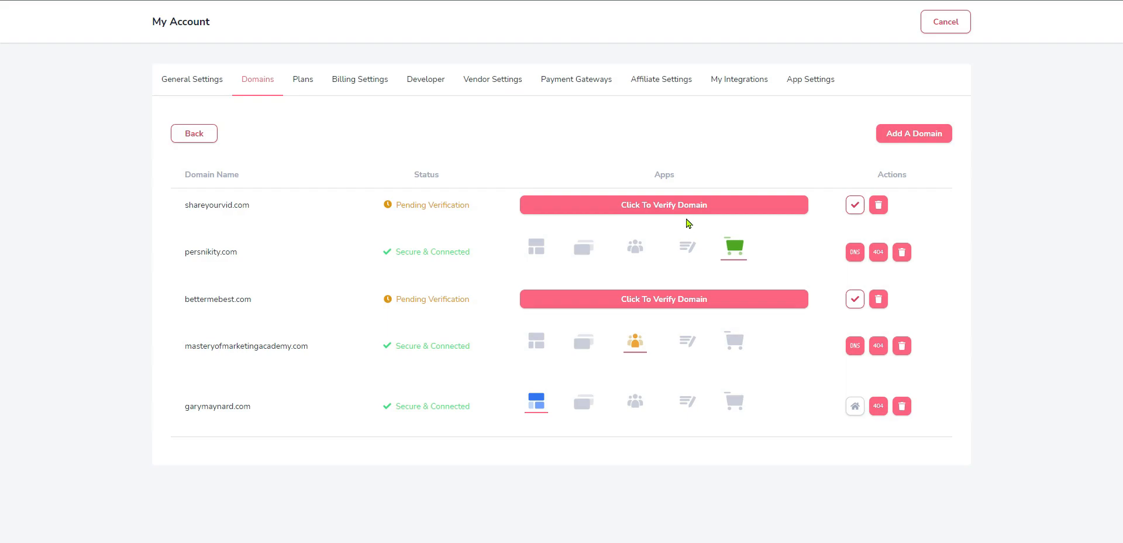
Try to verify shareyourvid.com by validating its DNS records again from the domain list.
click(672, 203)
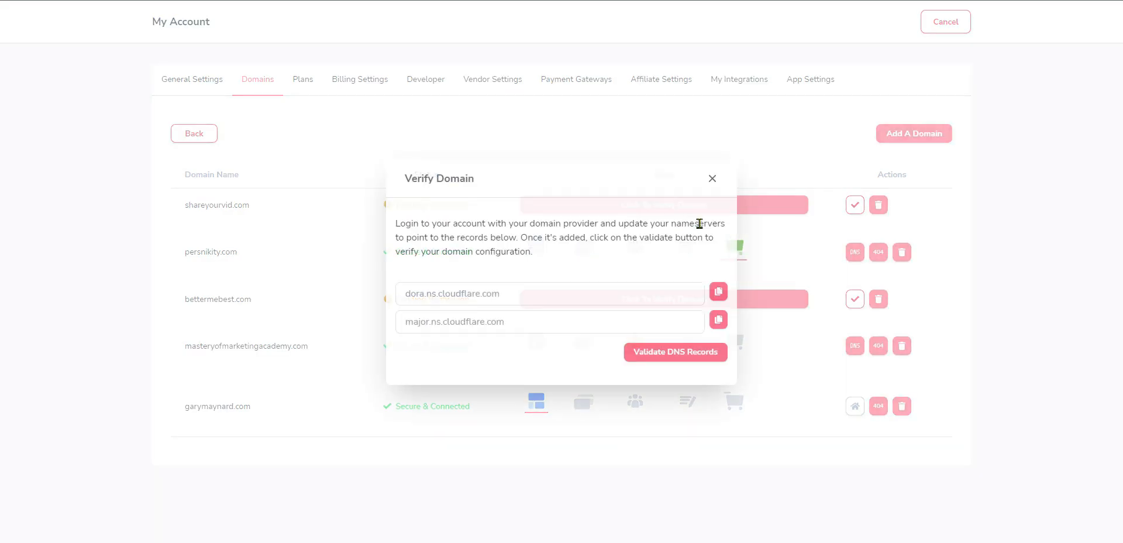
click(667, 351)
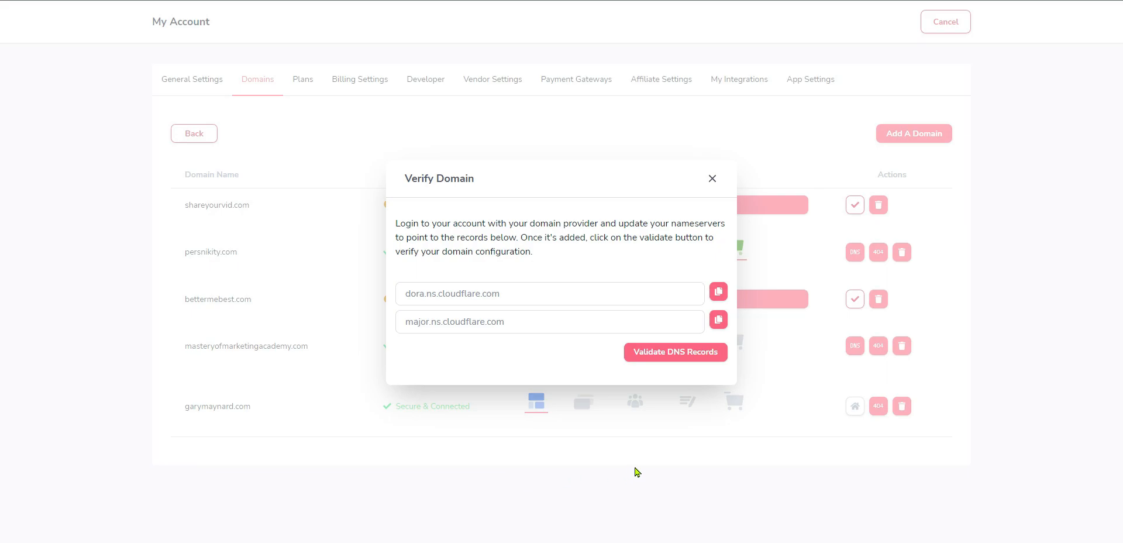
click(713, 178)
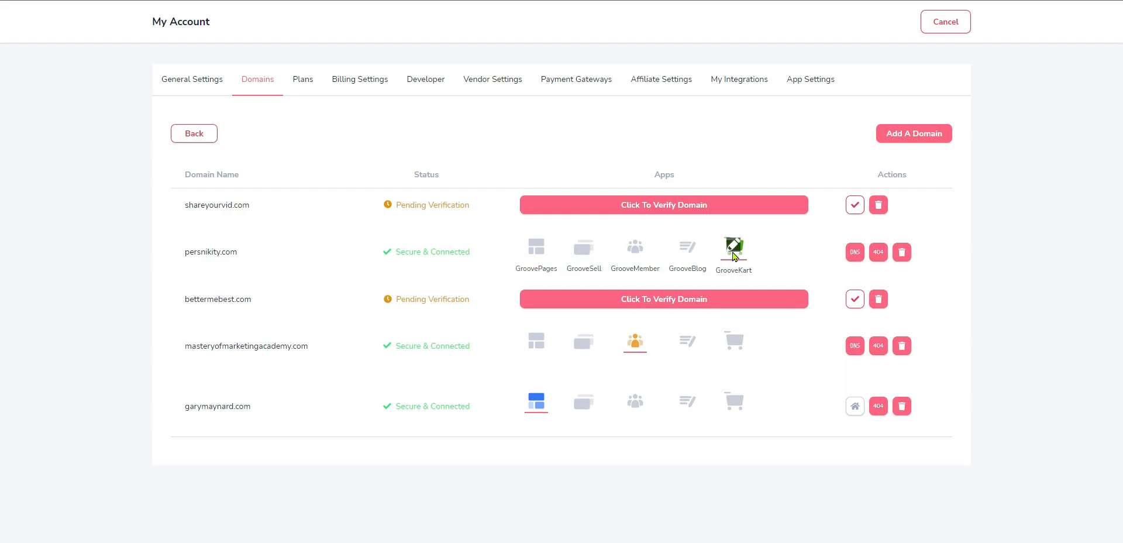
Delete shareyourvid.com from the domain list.
click(879, 204)
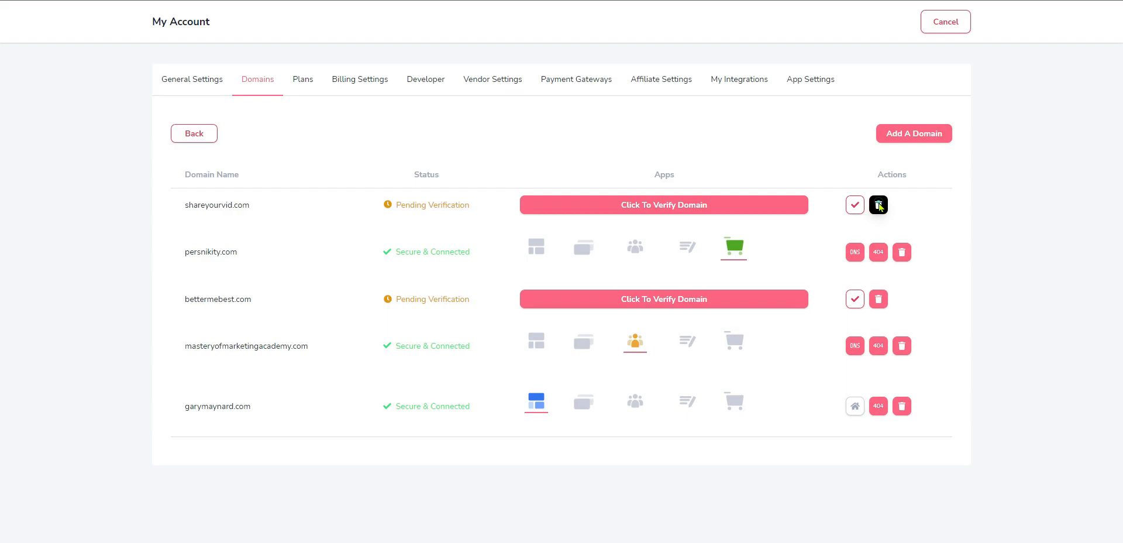
click(536, 302)
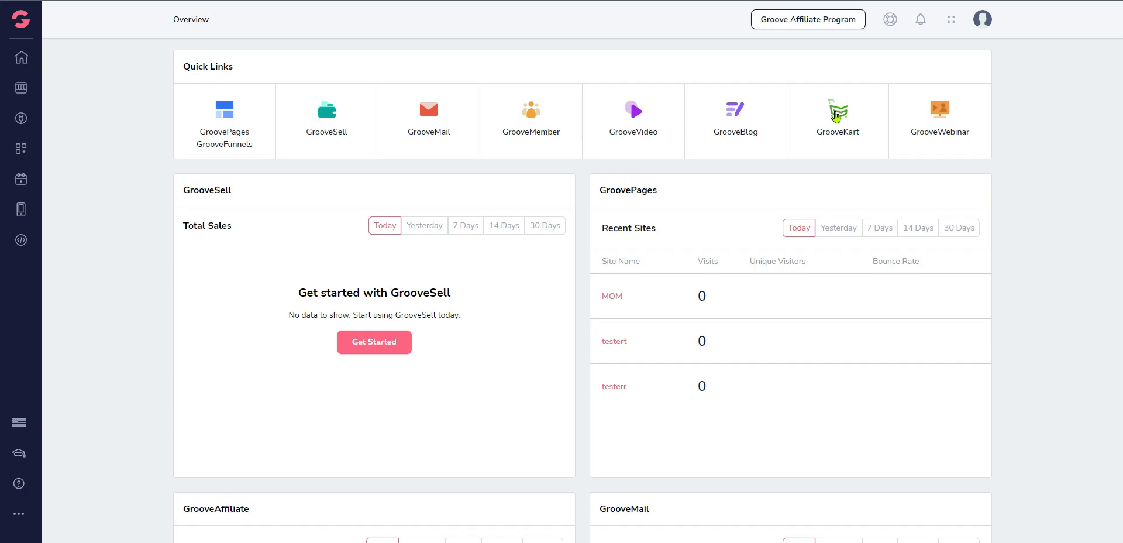
Create a new GrooveKart store with the subdomain persnikity after checking its availability.
click(836, 116)
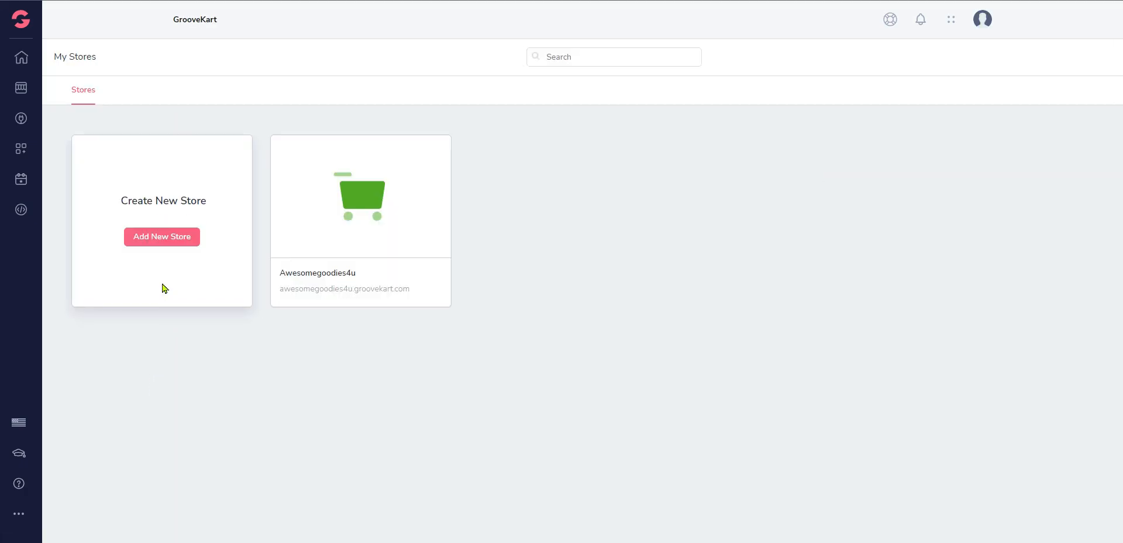
click(155, 241)
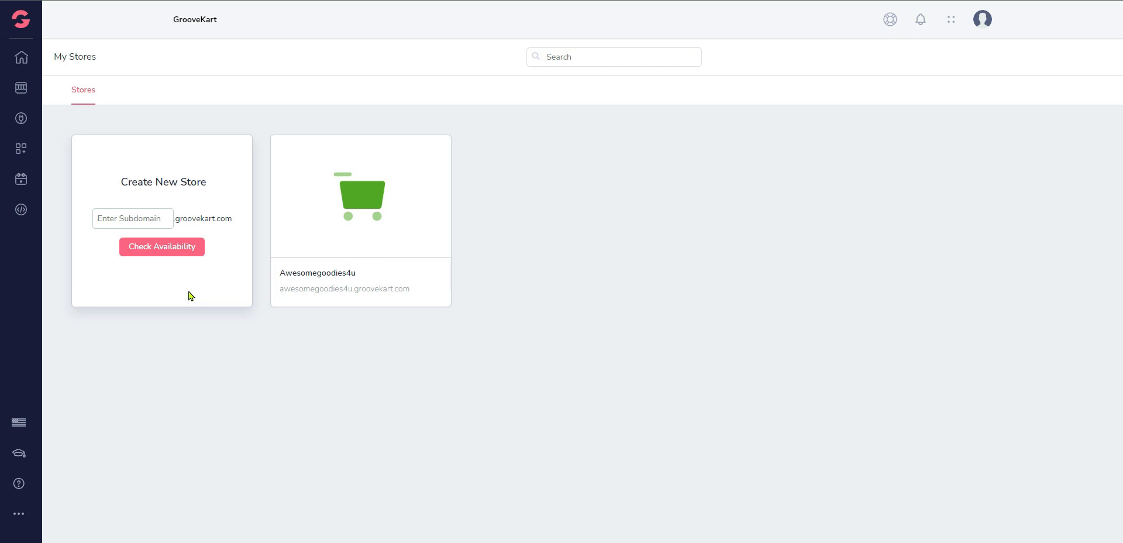
click(107, 218)
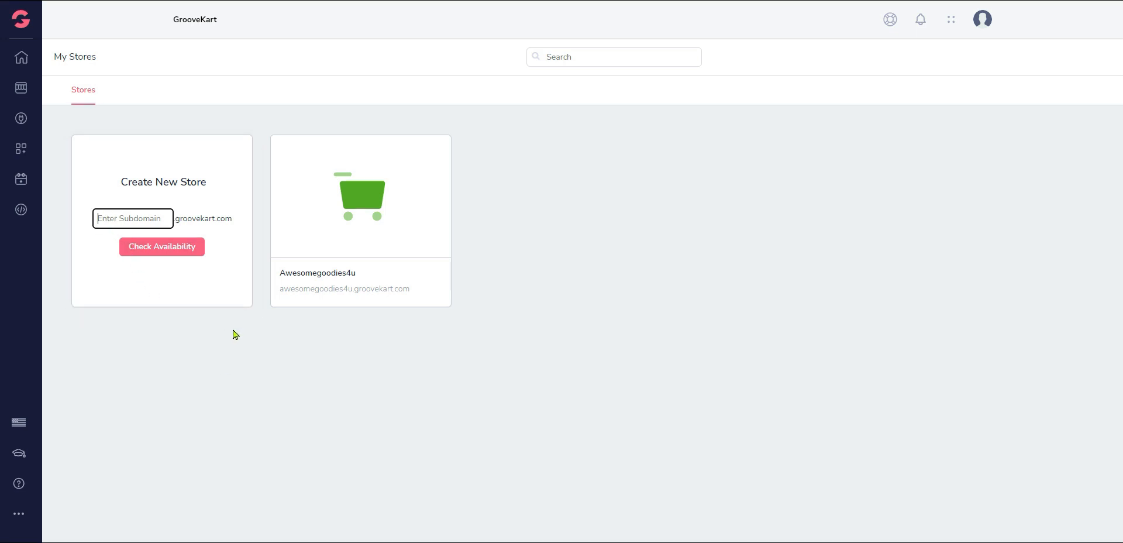
text(persnikity)
click(158, 244)
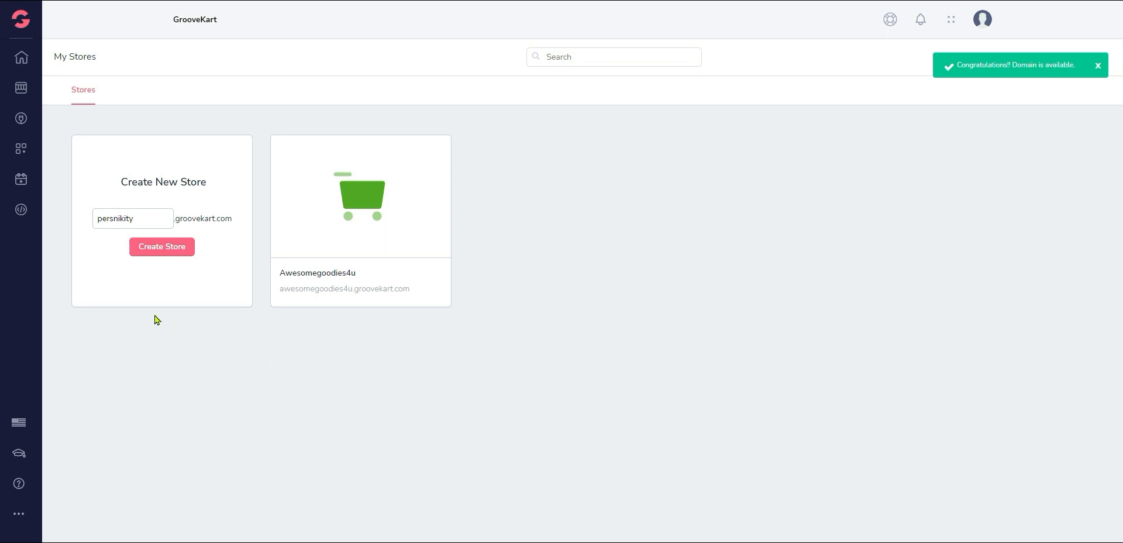
click(163, 246)
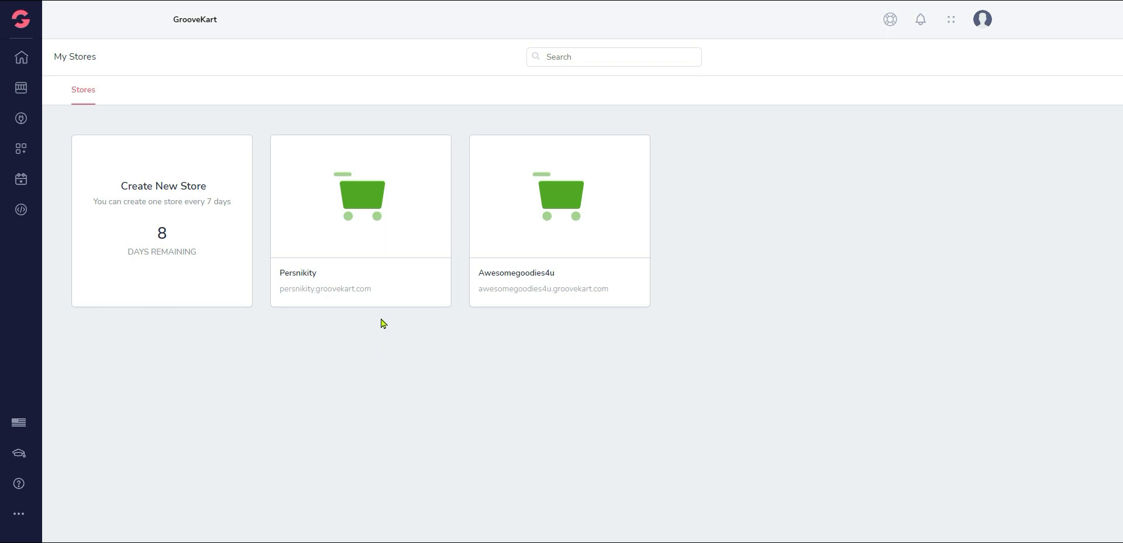
Open the Persnikity storefront and review its demo homepage from the banner down to the footer.
mouse_move(361, 237)
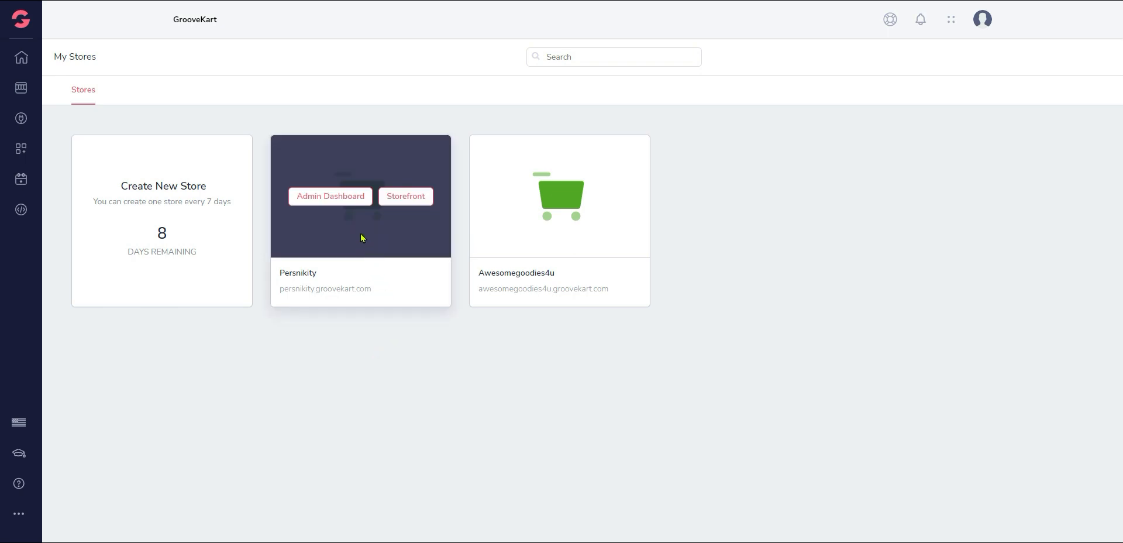
click(410, 201)
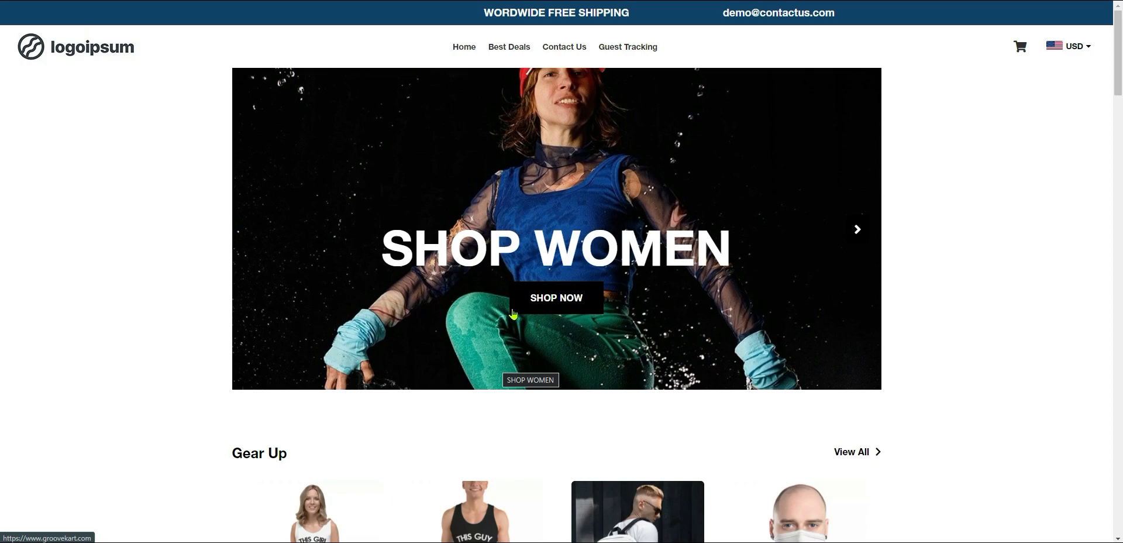
scroll(514, 313, down, 10)
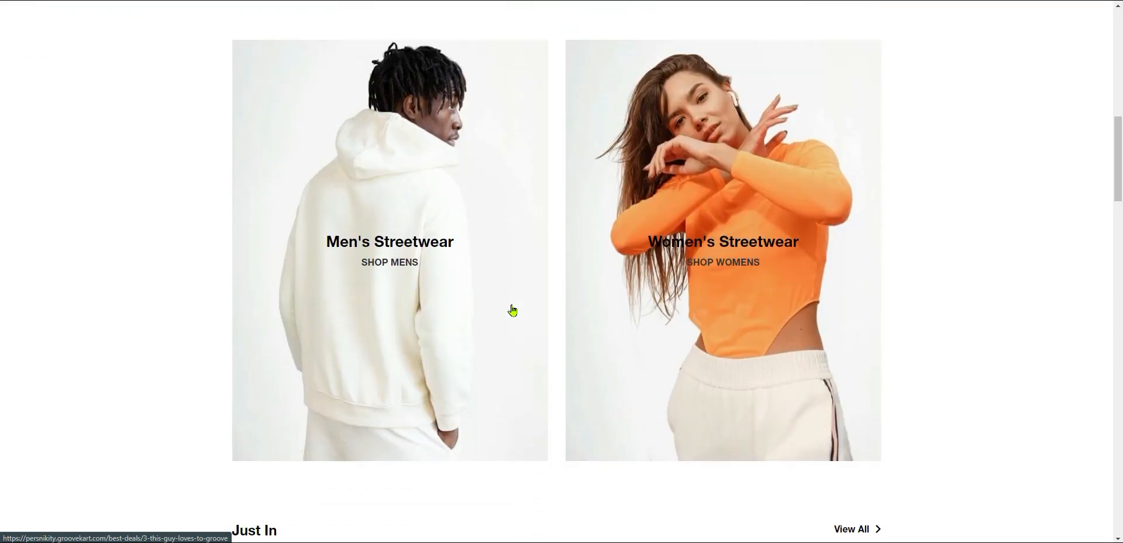
scroll(512, 311, down, 15)
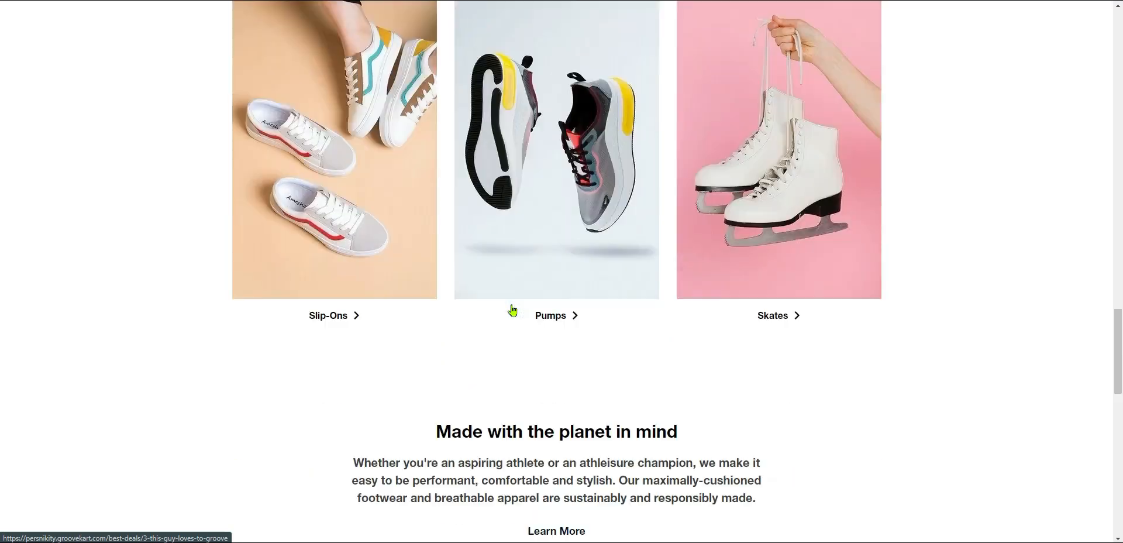
scroll(513, 310, down, 12)
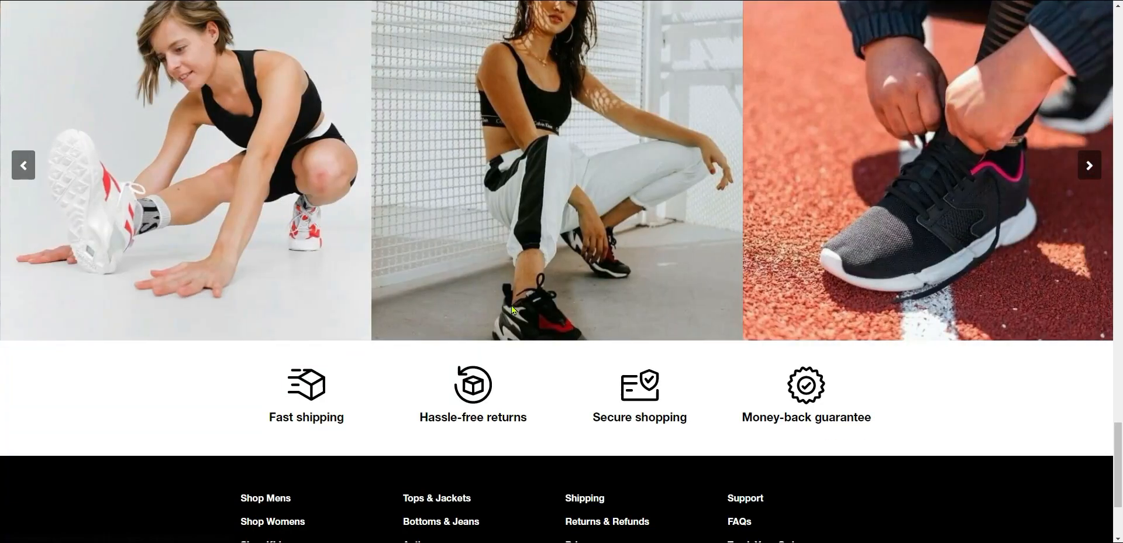
scroll(512, 310, down, 3)
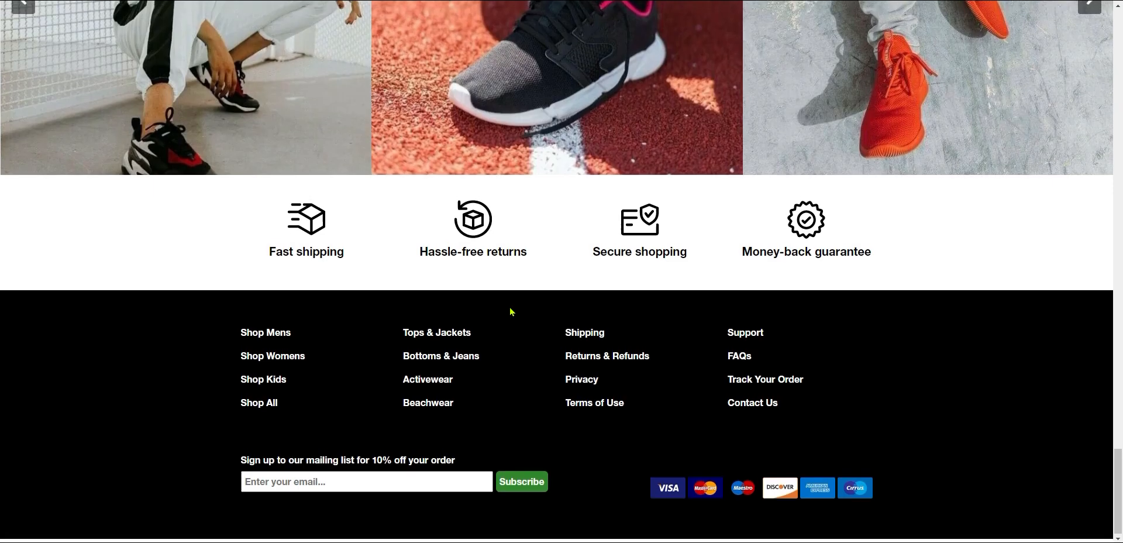
scroll(510, 311, up, 15)
scroll(511, 310, up, 20)
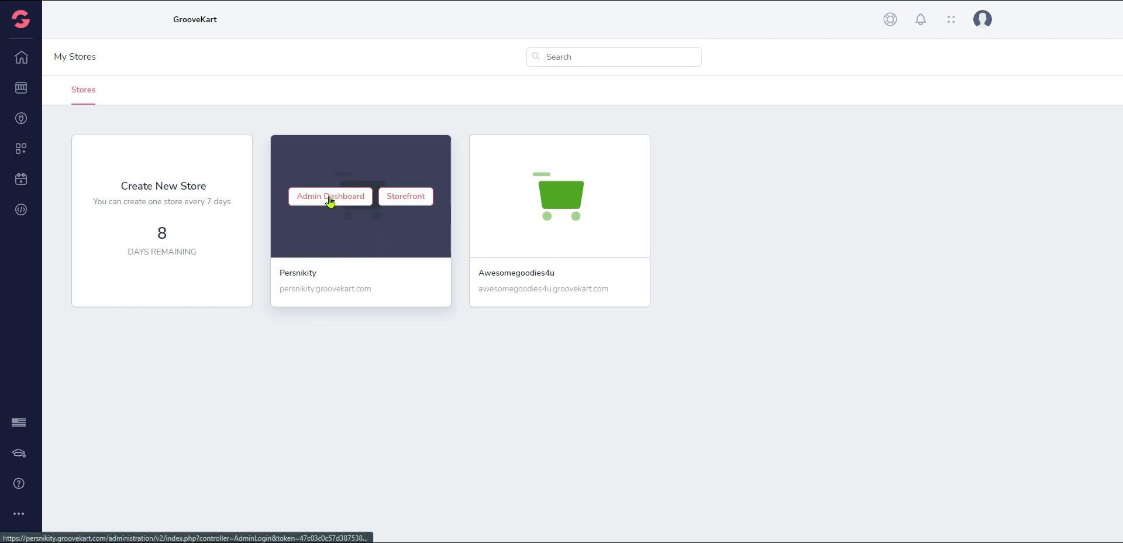
Link persnikity.com to the Persnikity store in its admin domain settings.
click(331, 196)
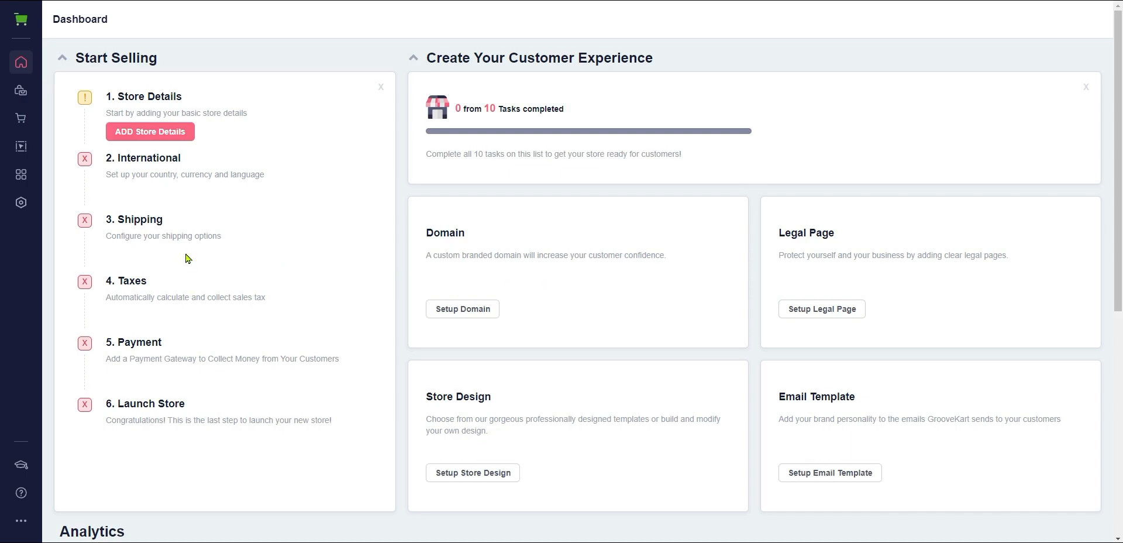
click(21, 203)
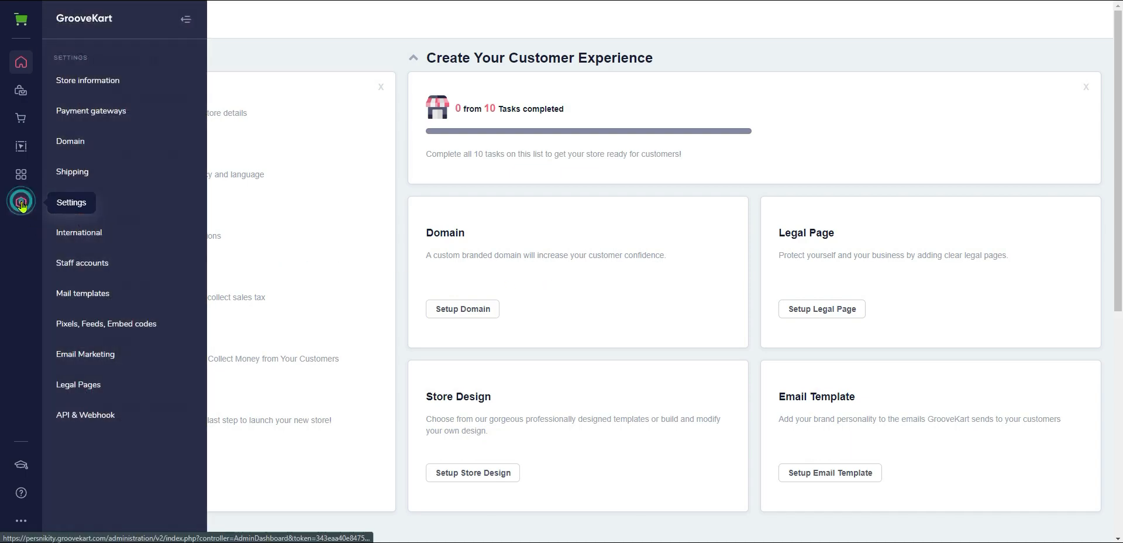
click(70, 143)
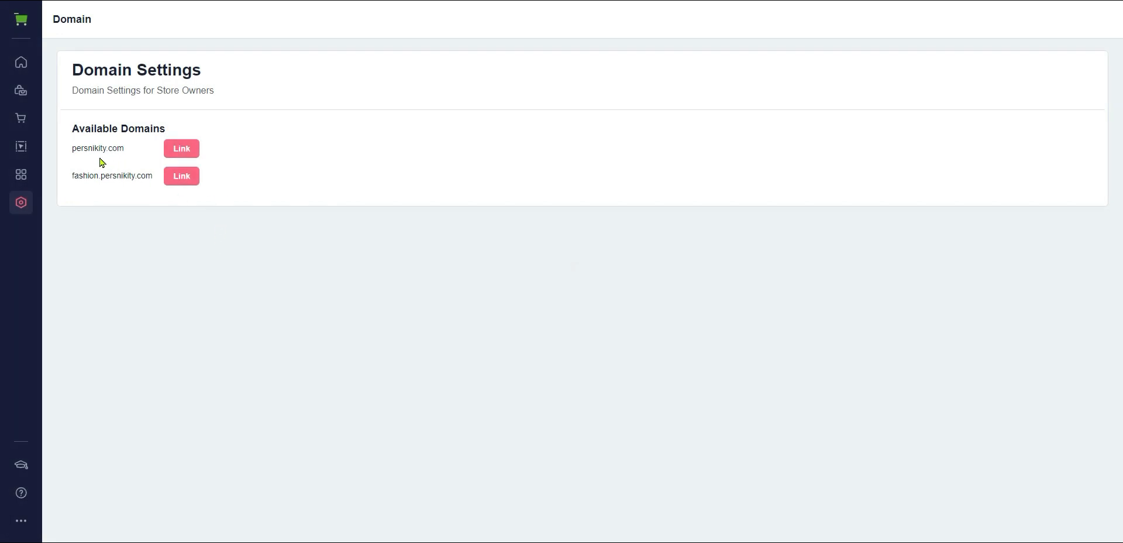
click(180, 149)
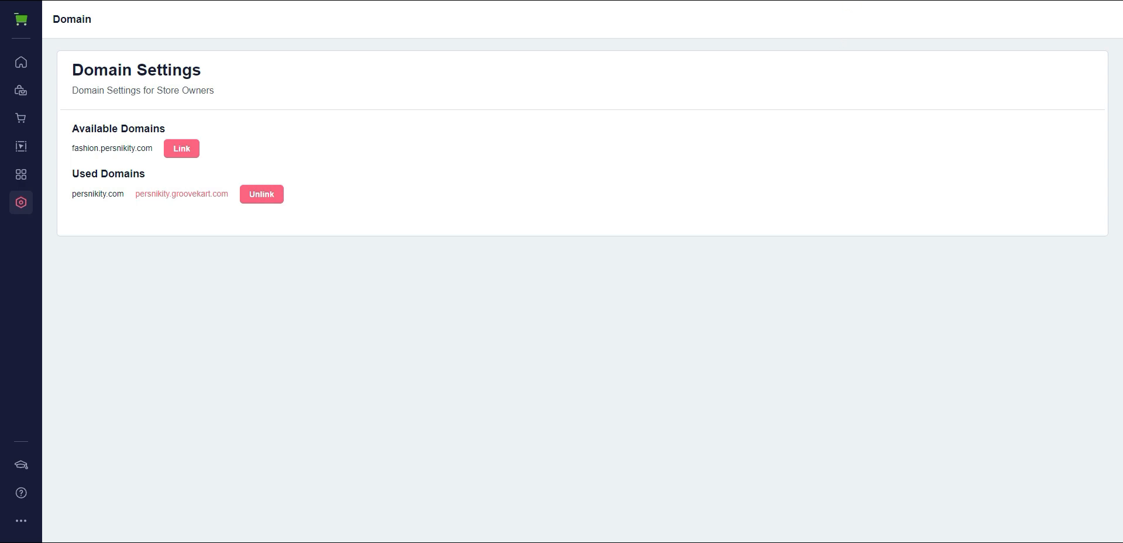
Visit persnikity.com in a new browser tab to check the linked domain.
key(ctrl+t)
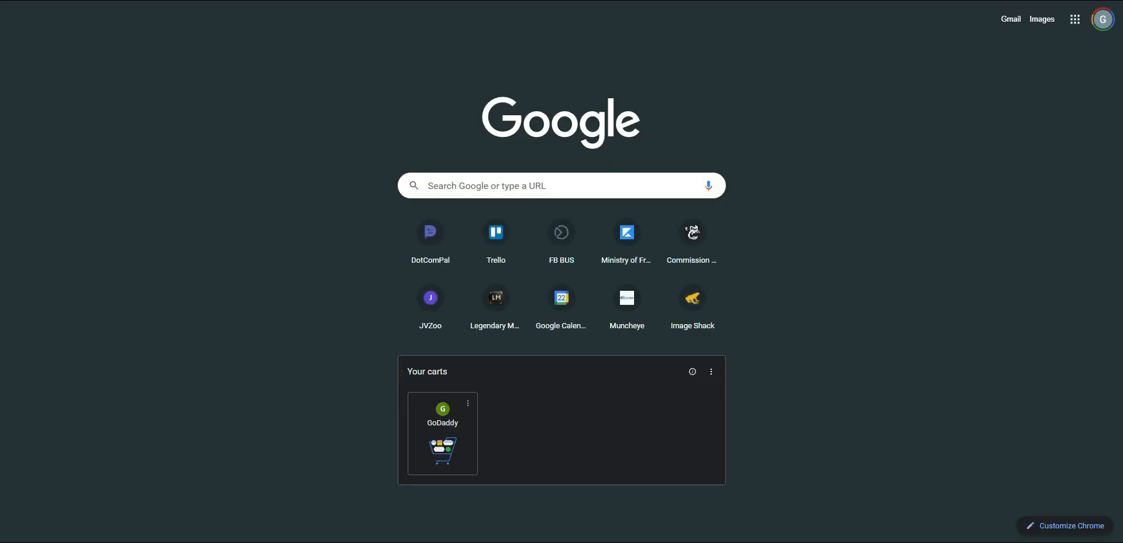
text(persn)
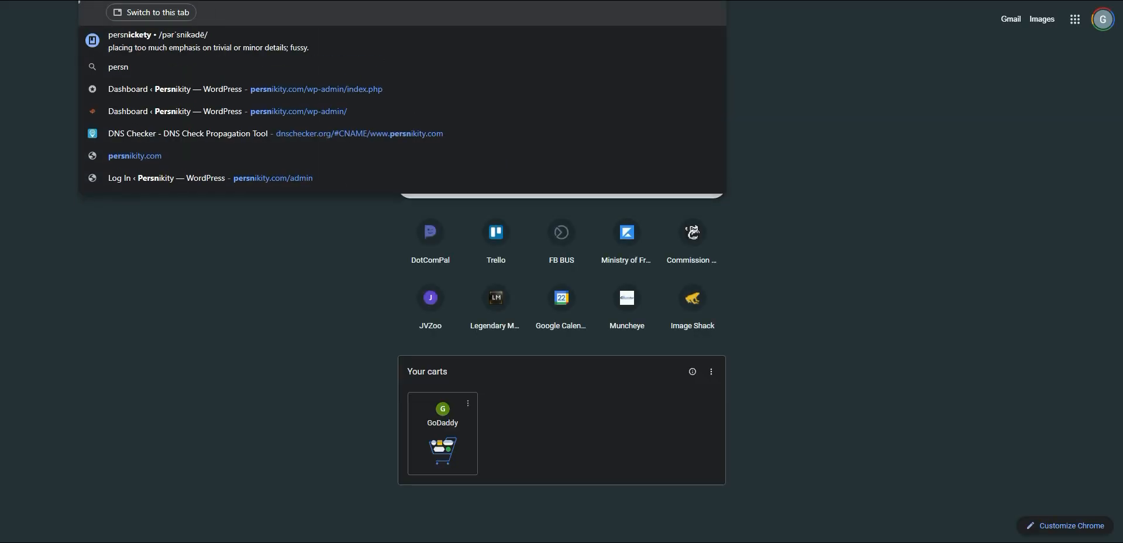
text(ikity)
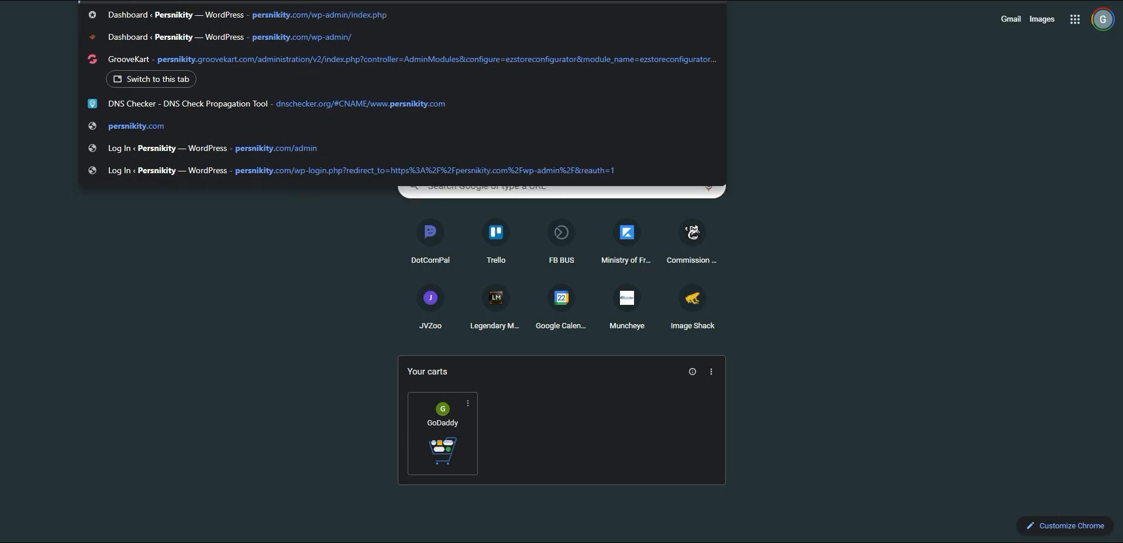
text(.com)
key(Return)
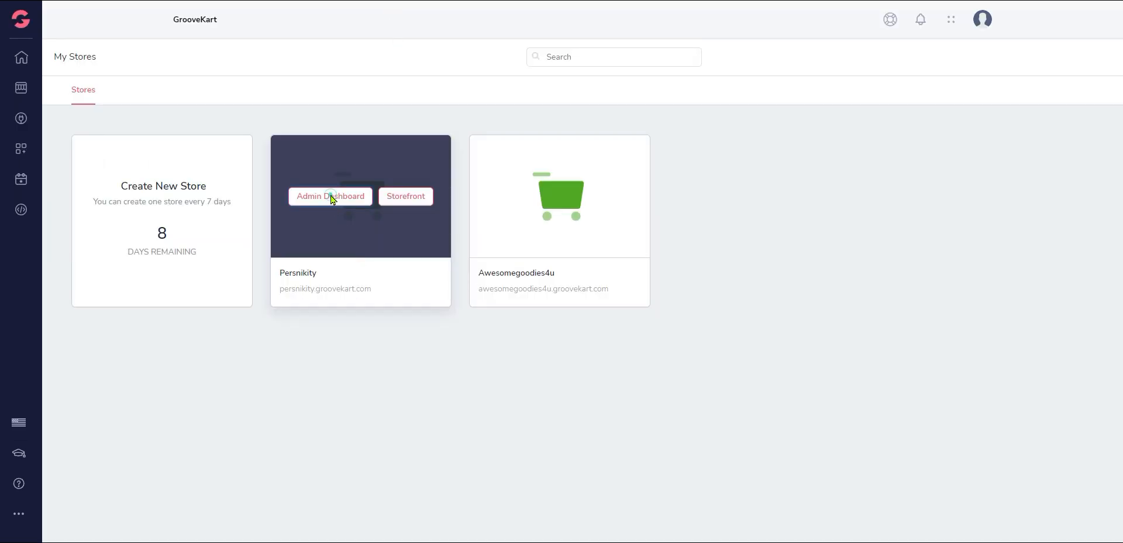
Return to the Persnikity store's admin dashboard and open the Store Details setup.
click(330, 198)
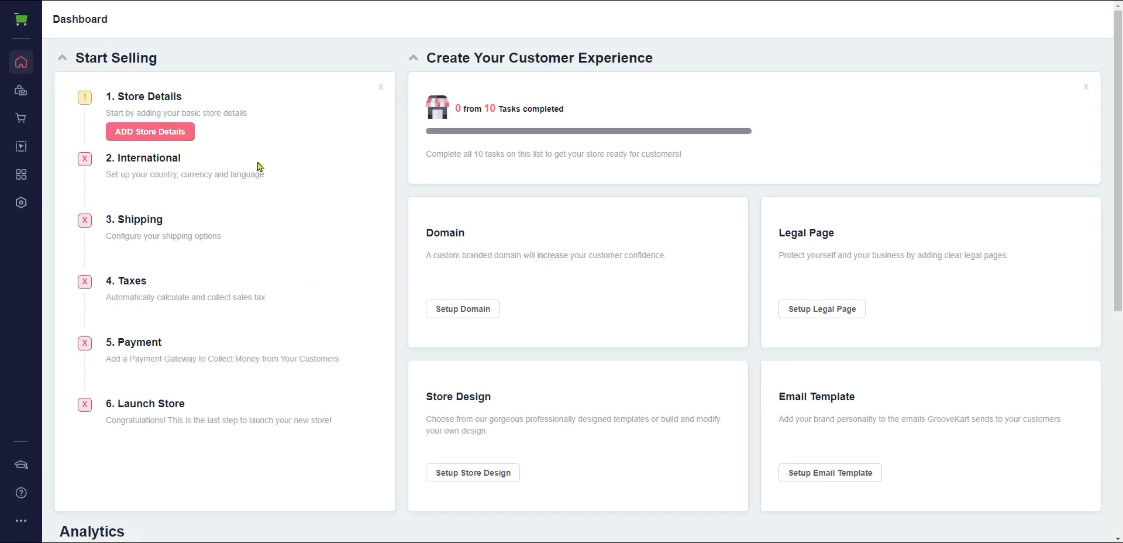
click(146, 133)
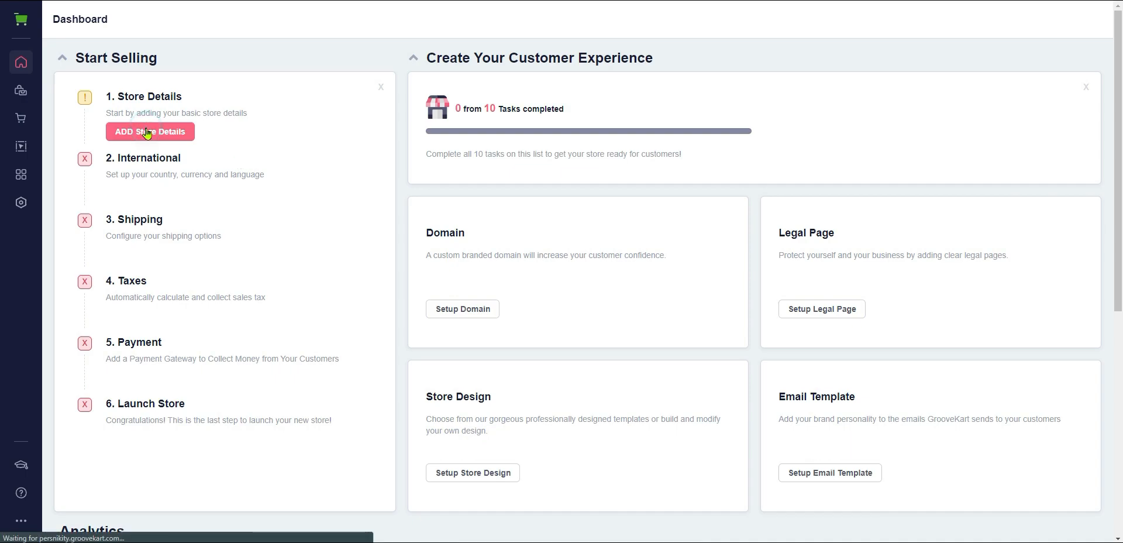